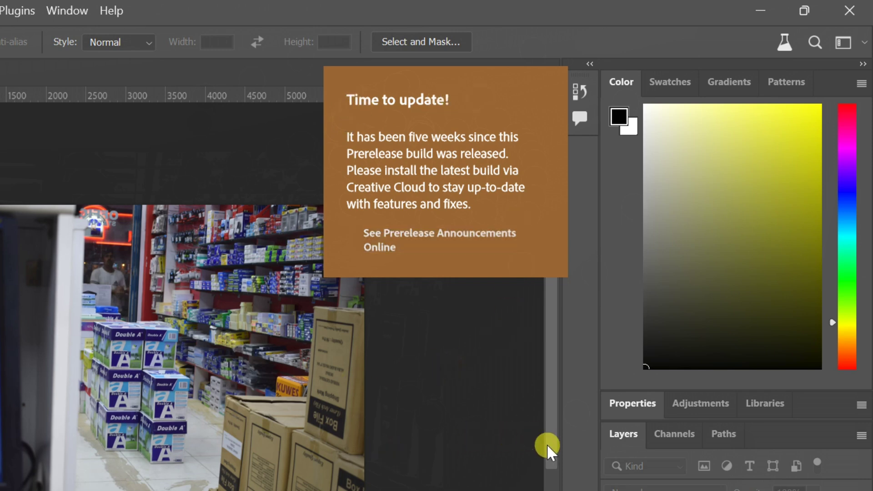
Step: Zoom DSC_0004.JPG in and back out to 25%, then quit Photoshop Beta
{"action": "mouse_move", "coordinate": [548, 446]}
{"action": "left_mouse_down"}
{"action": "mouse_move", "coordinate": [552, 490]}
{"action": "mouse_move", "coordinate": [545, 446]}
{"action": "left_mouse_up"}
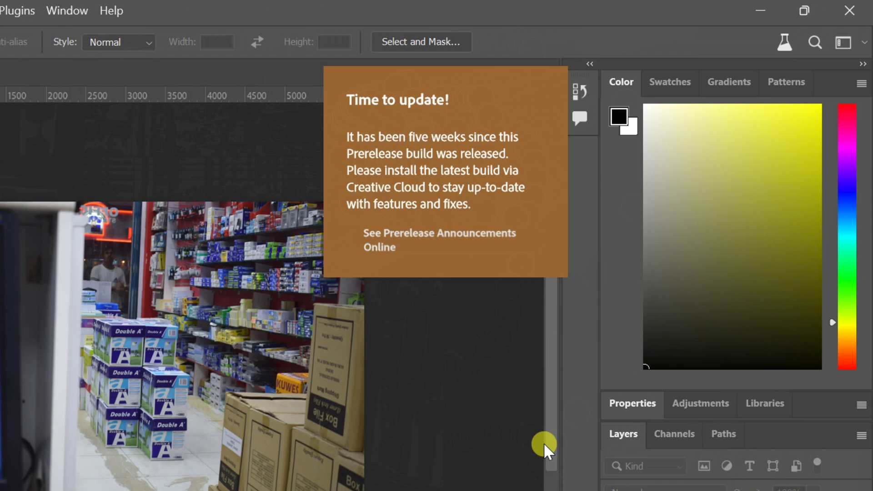
{"action": "key", "text": "ctrl+plus"}
{"action": "key", "text": "ctrl+plus"}
{"action": "key", "text": "ctrl+plus"}
{"action": "key", "text": "ctrl+plus"}
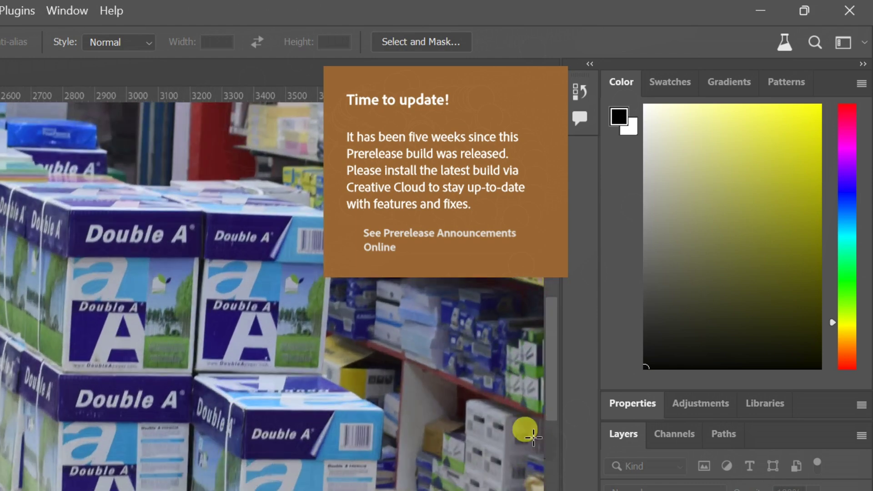
{"action": "left_click_drag", "start_coordinate": [554, 405], "coordinate": [555, 459]}
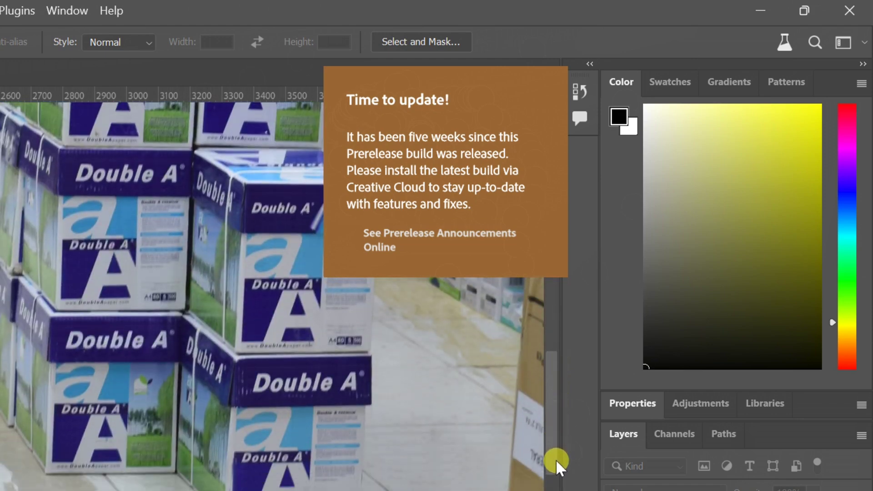
{"action": "key", "text": "ctrl+minus"}
{"action": "key", "text": "ctrl+minus"}
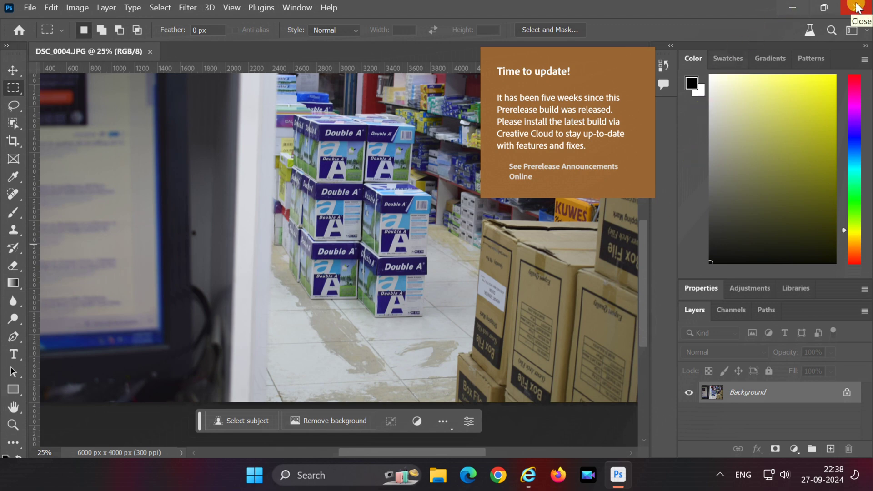
{"action": "left_click", "coordinate": [856, 6]}
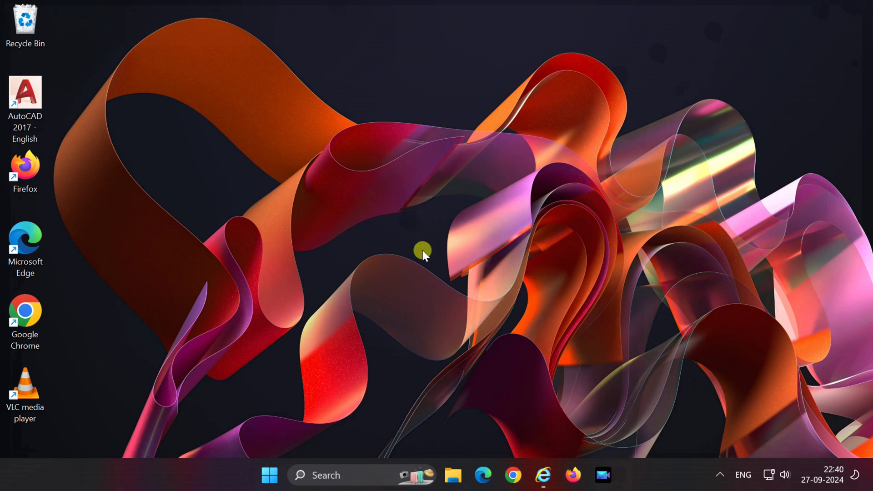
Step: Open File Explorer on This PC to list its folders and drives
{"action": "left_click", "coordinate": [454, 478]}
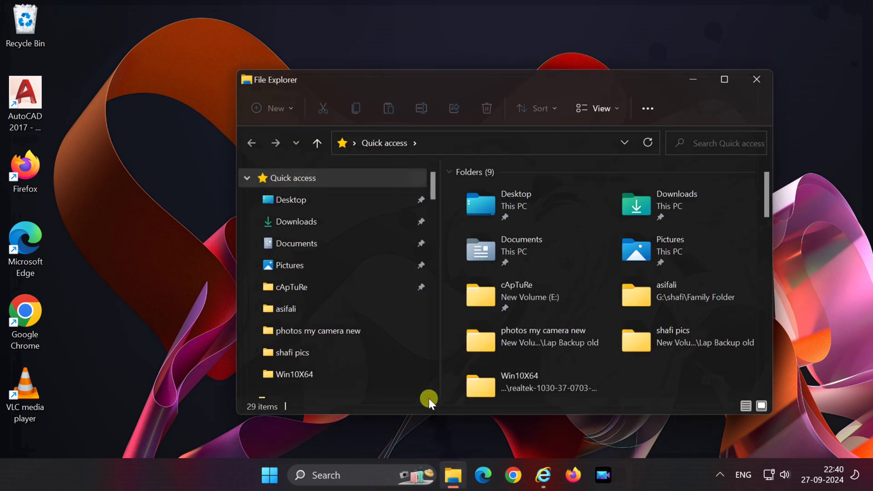
{"action": "left_click_drag", "start_coordinate": [430, 184], "coordinate": [430, 210]}
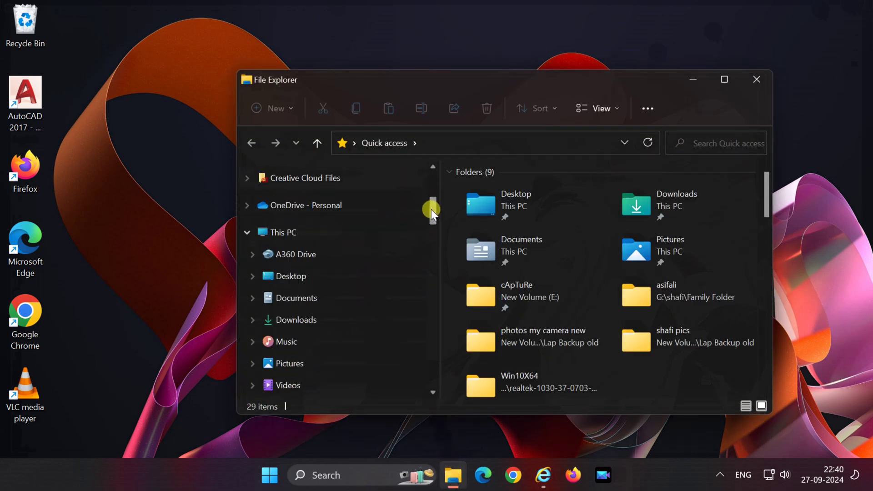
{"action": "left_click", "coordinate": [268, 239]}
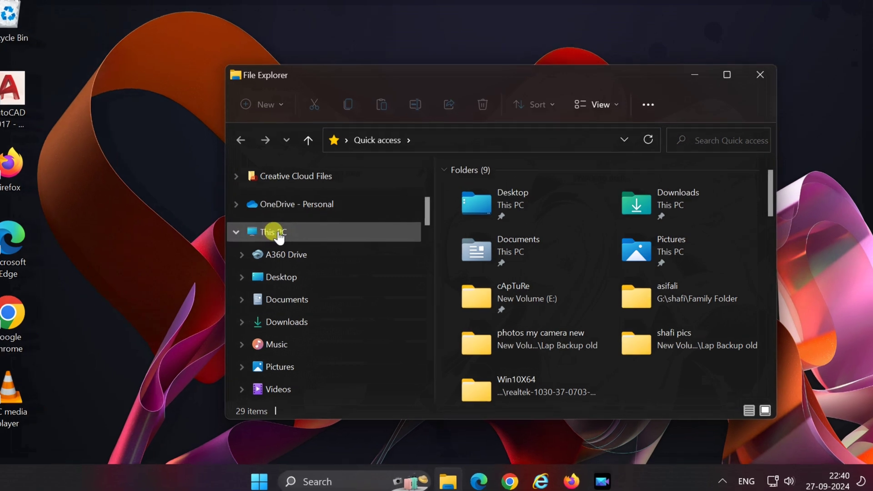
{"action": "left_click", "coordinate": [230, 232]}
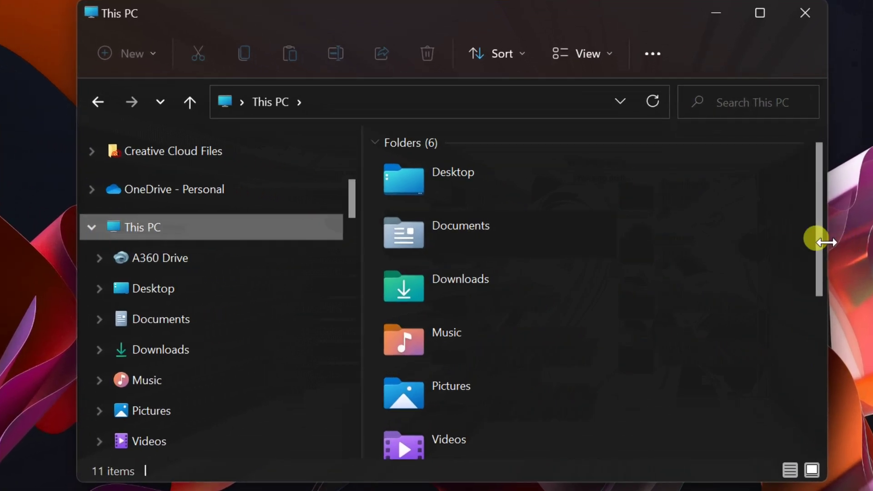
{"action": "left_click_drag", "start_coordinate": [819, 241], "coordinate": [850, 429]}
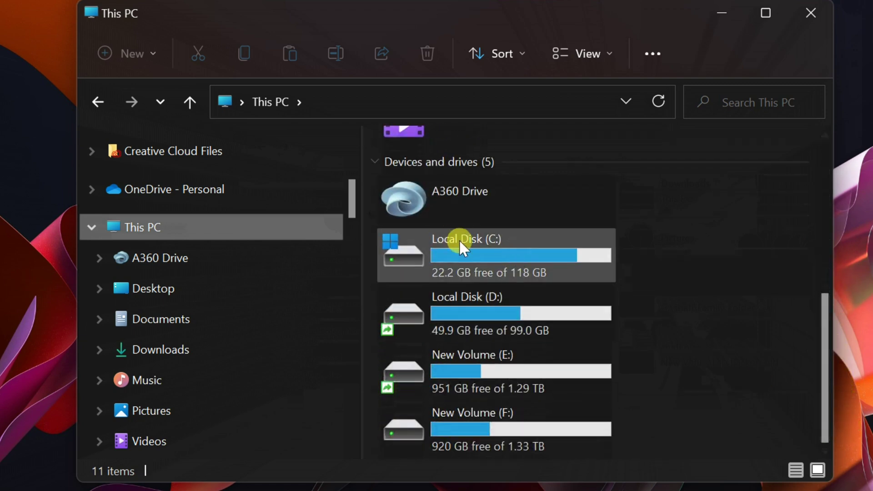
Step: Go from Local Disk (C:) through Program Files (x86) into Adobe Photoshop (Beta) 2023
{"action": "double_click", "coordinate": [459, 253]}
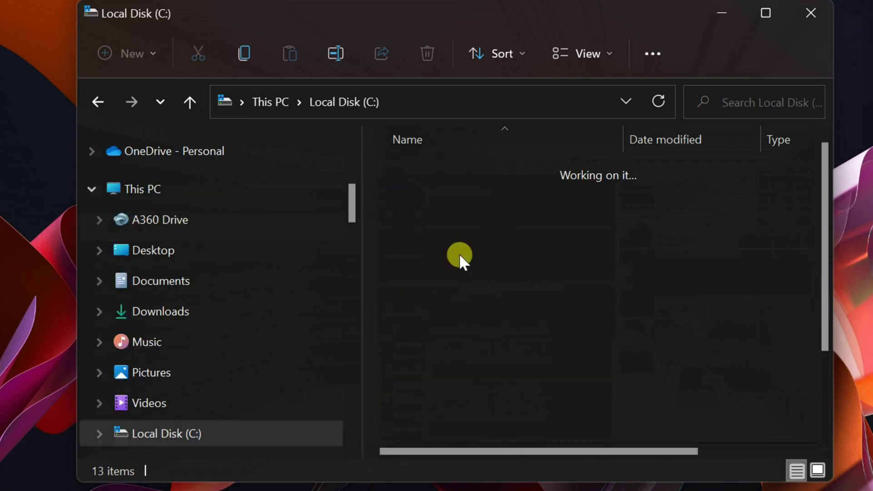
{"action": "left_click_drag", "start_coordinate": [814, 233], "coordinate": [834, 302]}
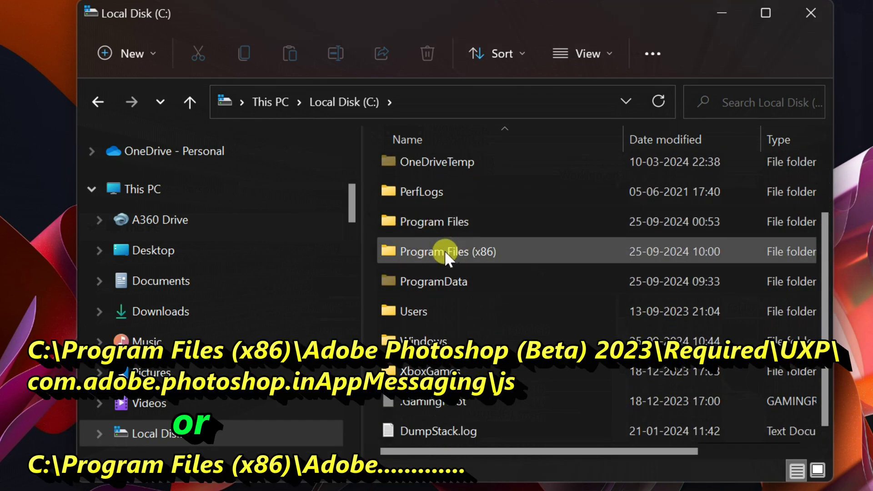
{"action": "double_click", "coordinate": [444, 250]}
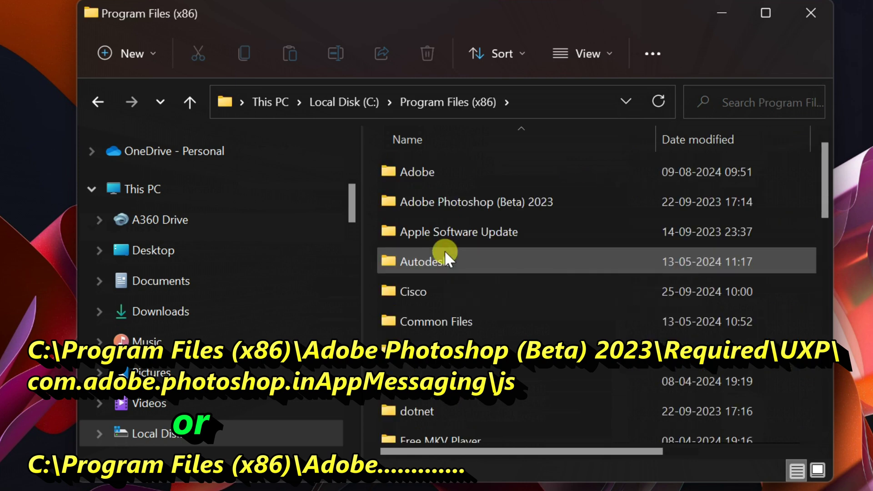
{"action": "left_click", "coordinate": [443, 203]}
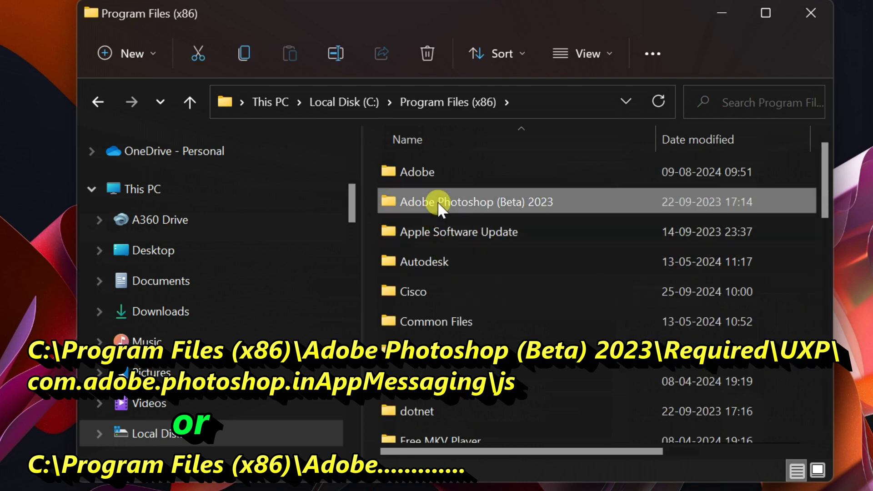
{"action": "double_click", "coordinate": [468, 203]}
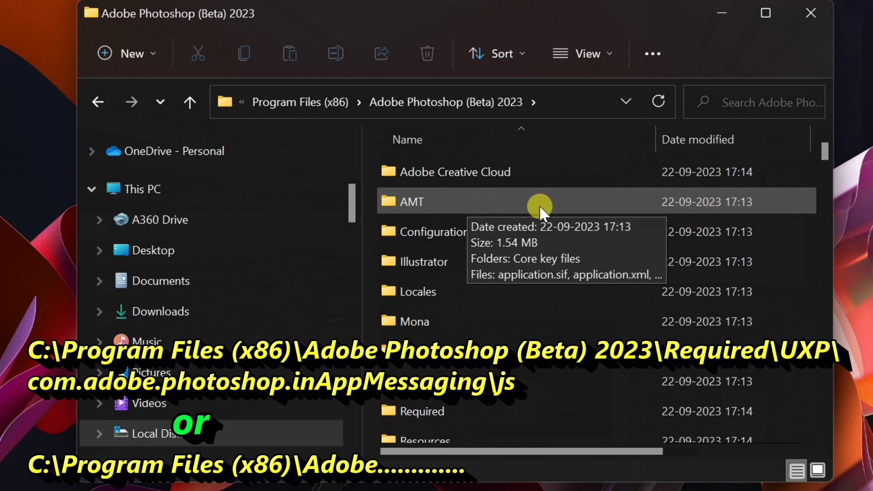
Step: Open the Required folder and select its UXP subfolder
{"action": "left_click", "coordinate": [397, 411]}
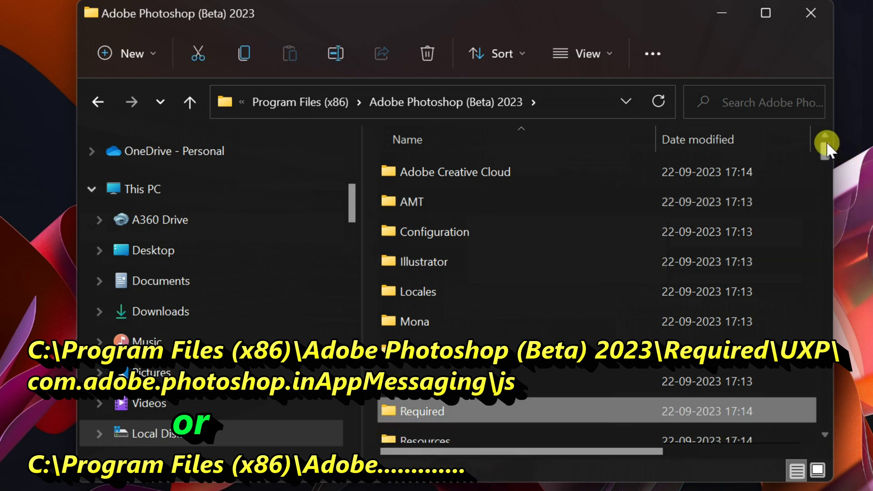
{"action": "scroll", "coordinate": [822, 150], "scroll_direction": "down", "scroll_amount": 2}
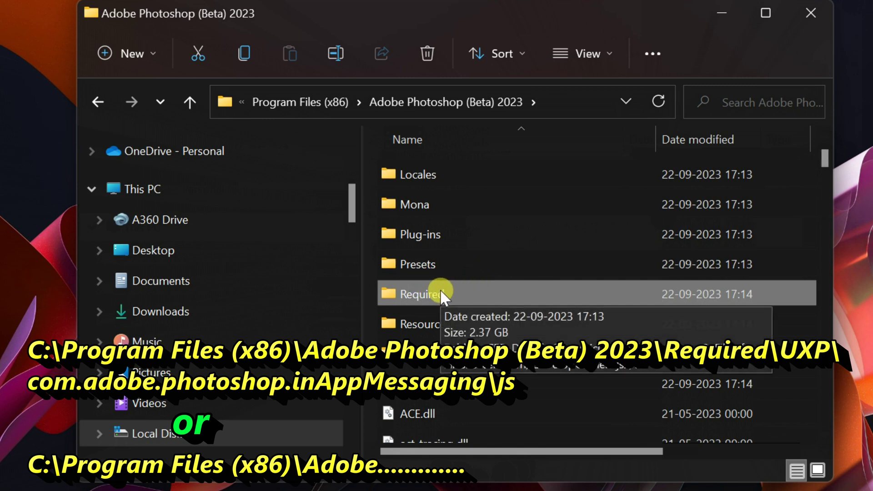
{"action": "double_click", "coordinate": [452, 294]}
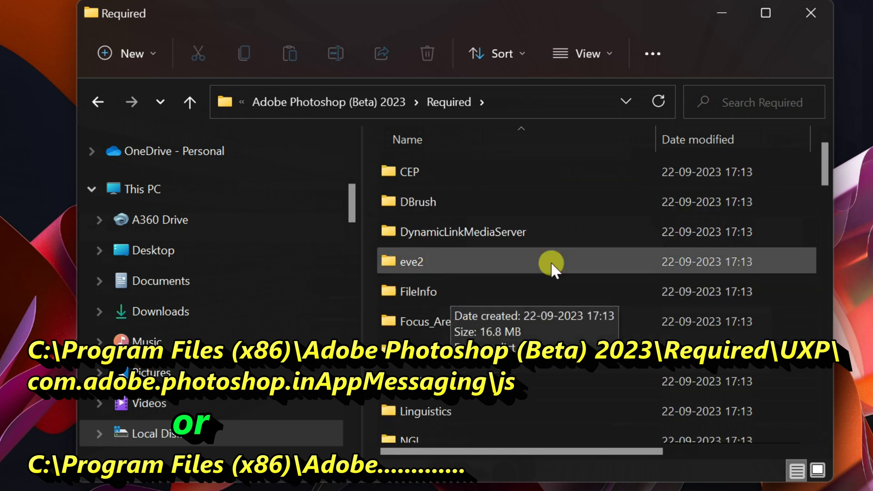
{"action": "left_click_drag", "start_coordinate": [817, 167], "coordinate": [789, 254]}
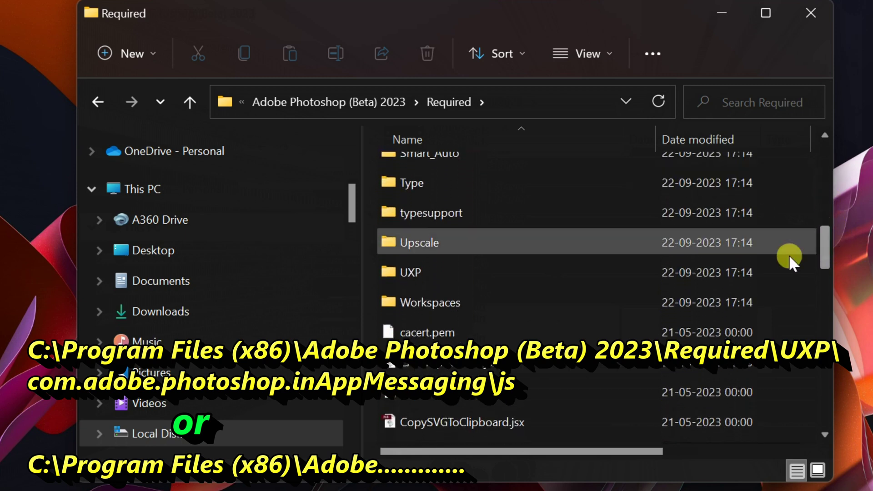
{"action": "left_click", "coordinate": [405, 273]}
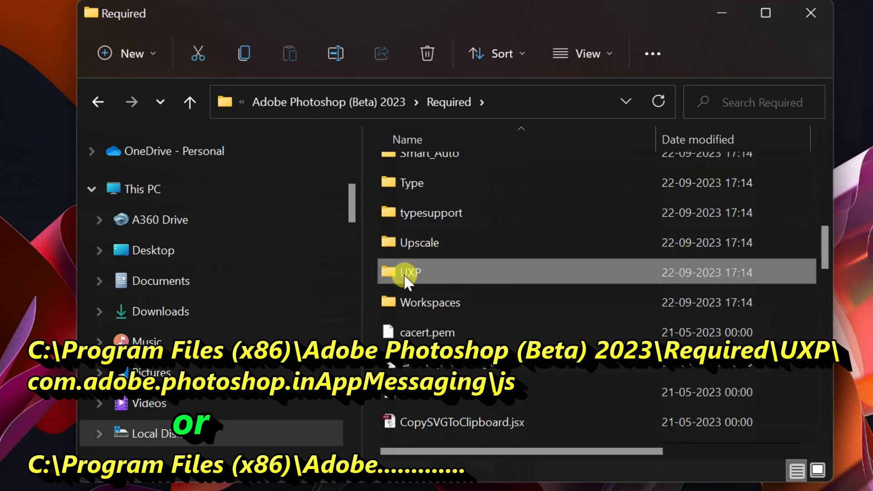
Step: Open UXP, then the com.adobe.photoshop.inAppMessaging folder
{"action": "double_click", "coordinate": [471, 273]}
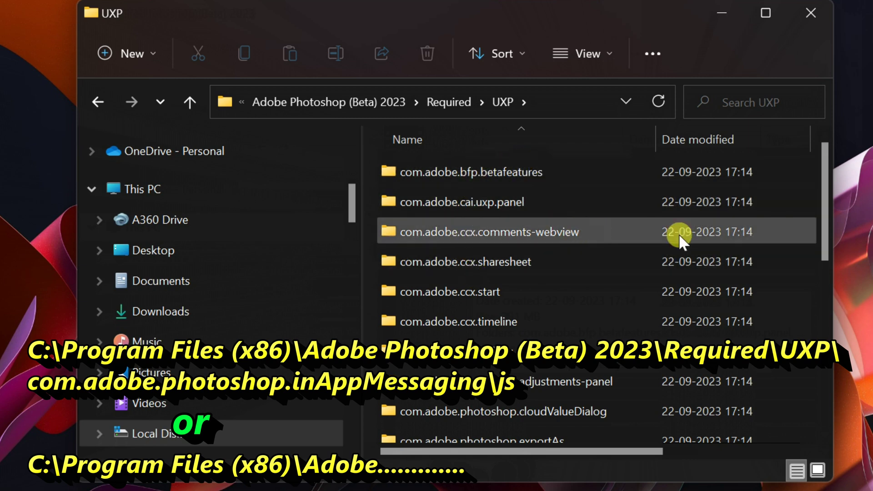
{"action": "left_click_drag", "start_coordinate": [825, 218], "coordinate": [842, 304]}
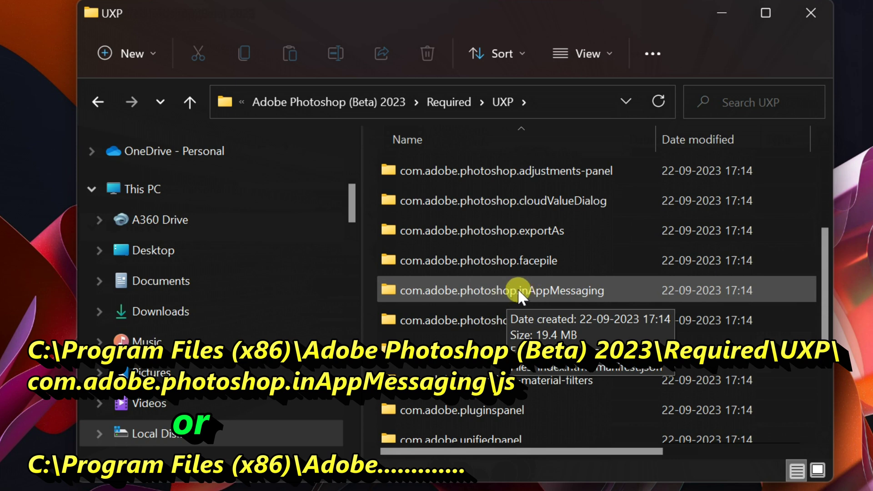
{"action": "left_click", "coordinate": [504, 293]}
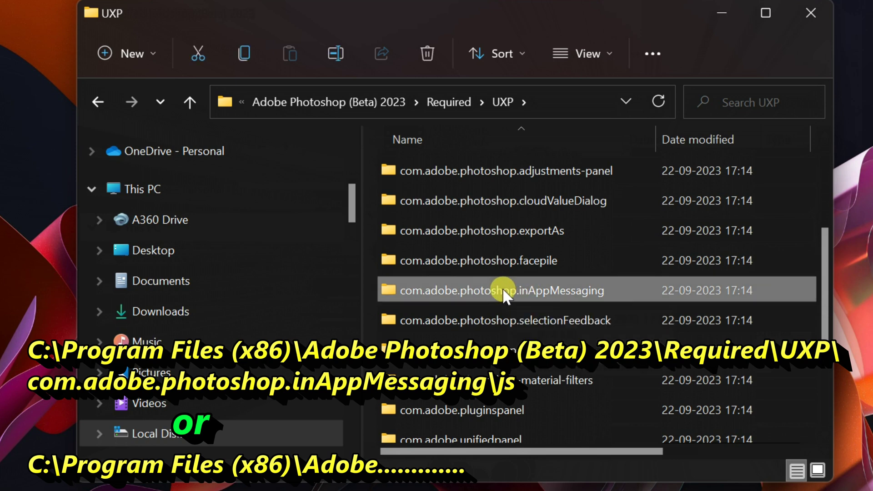
{"action": "double_click", "coordinate": [551, 293]}
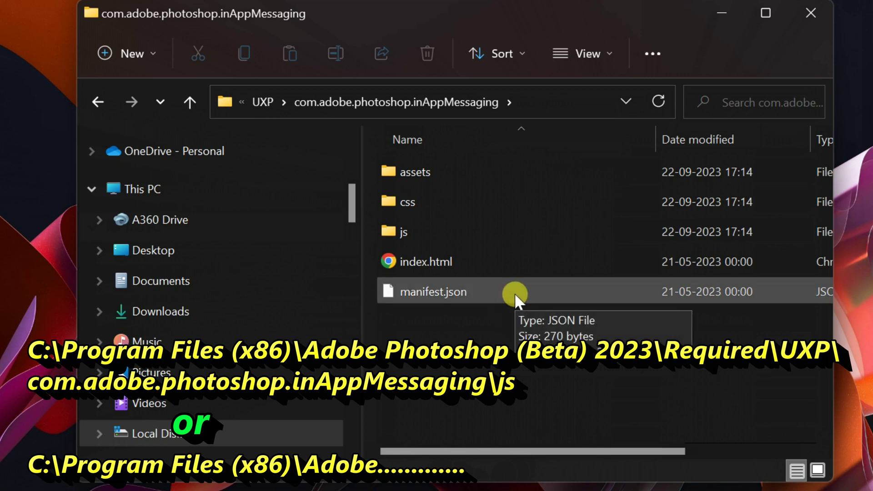
Step: Open the js folder and bring up the context menu for 0.js
{"action": "left_click", "coordinate": [396, 233]}
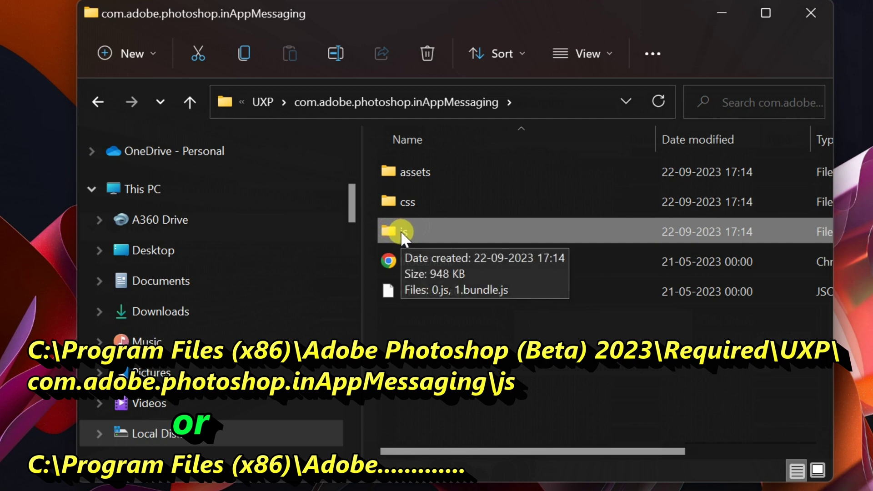
{"action": "double_click", "coordinate": [401, 232]}
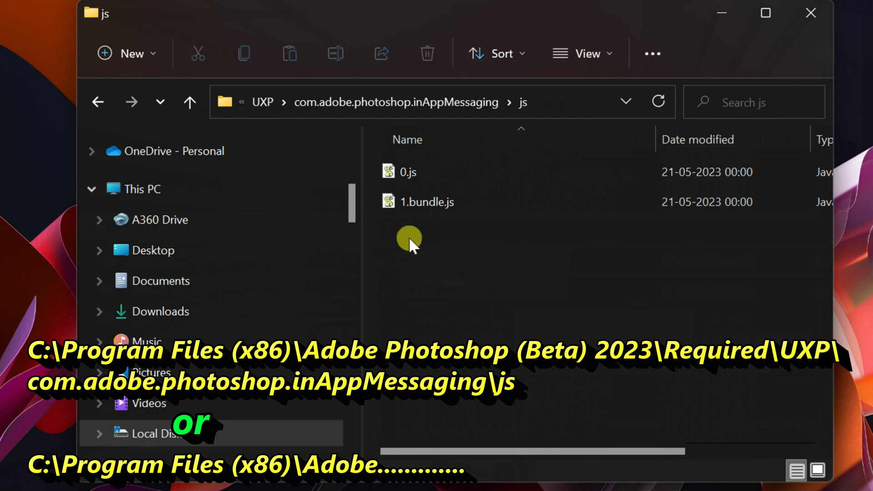
{"action": "left_click", "coordinate": [405, 174]}
{"action": "left_click", "coordinate": [406, 173]}
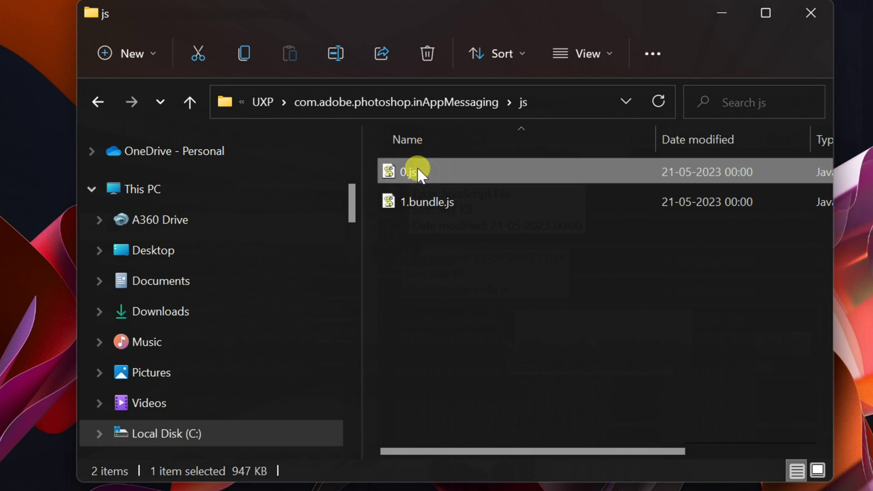
{"action": "right_click", "coordinate": [417, 170]}
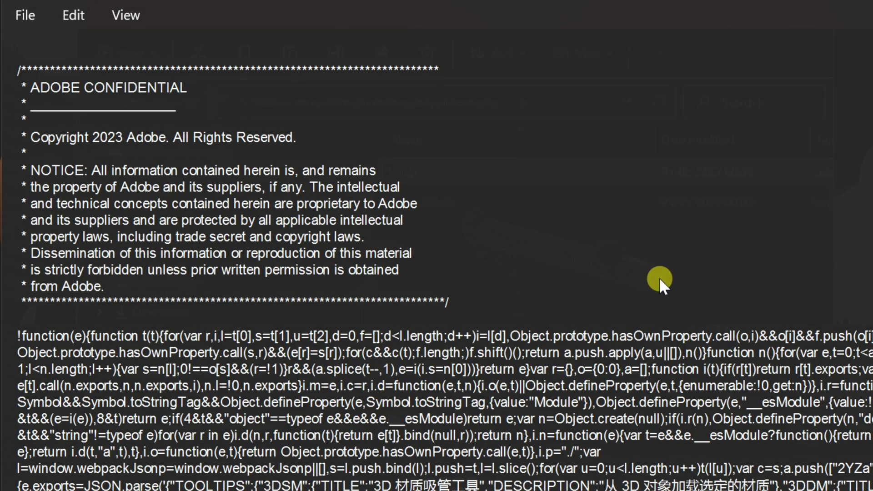
Step: Start a Find search in the 0.js code from Notepad's Edit menu
{"action": "left_click", "coordinate": [74, 15]}
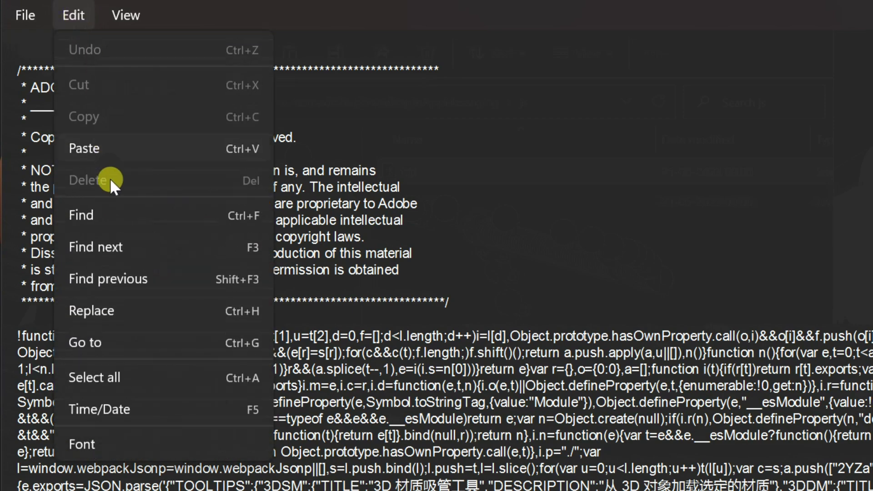
{"action": "left_click", "coordinate": [100, 214]}
Step: Find 996633 in 0.js and place the cursor right after it
{"action": "type", "text": "99"}
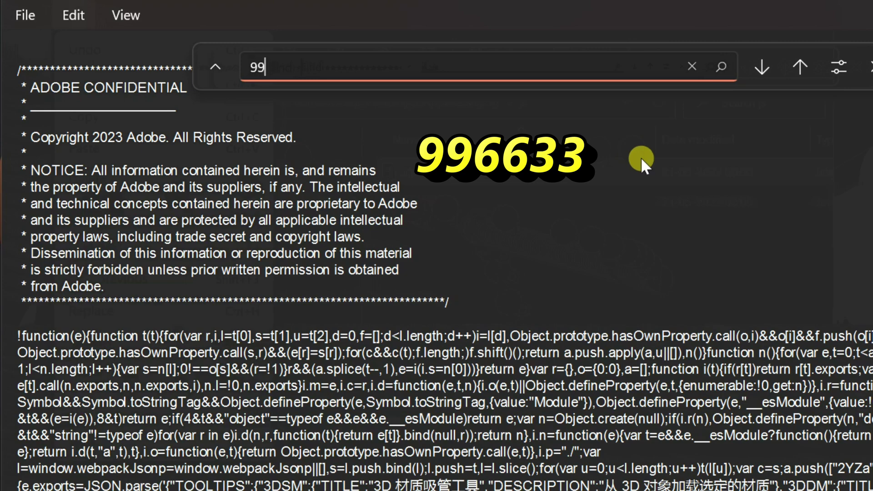
{"action": "type", "text": "6633"}
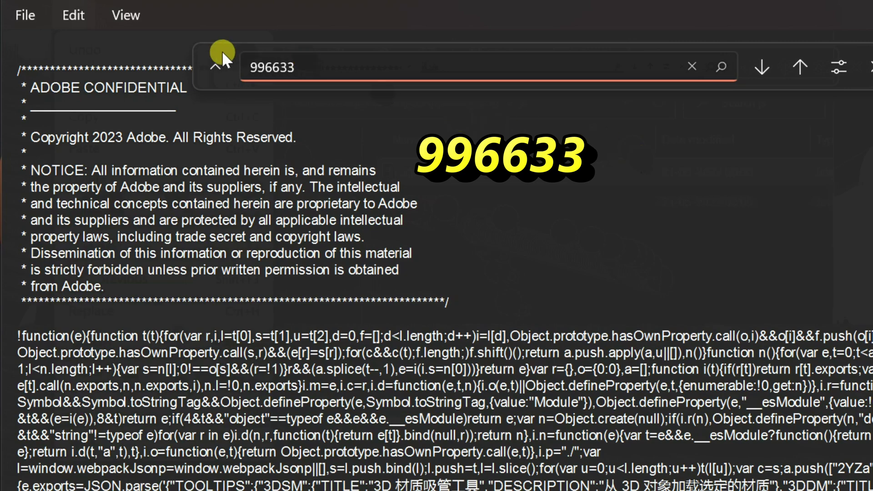
{"action": "left_click", "coordinate": [723, 67]}
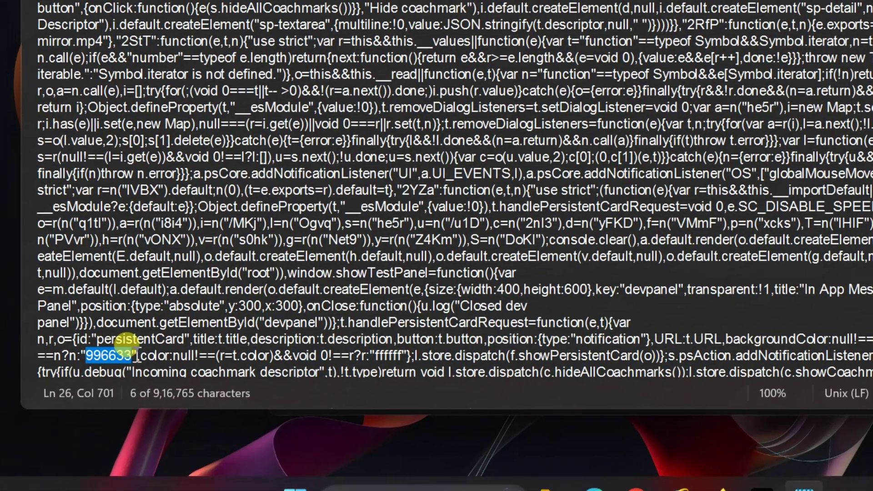
{"action": "left_click", "coordinate": [130, 361]}
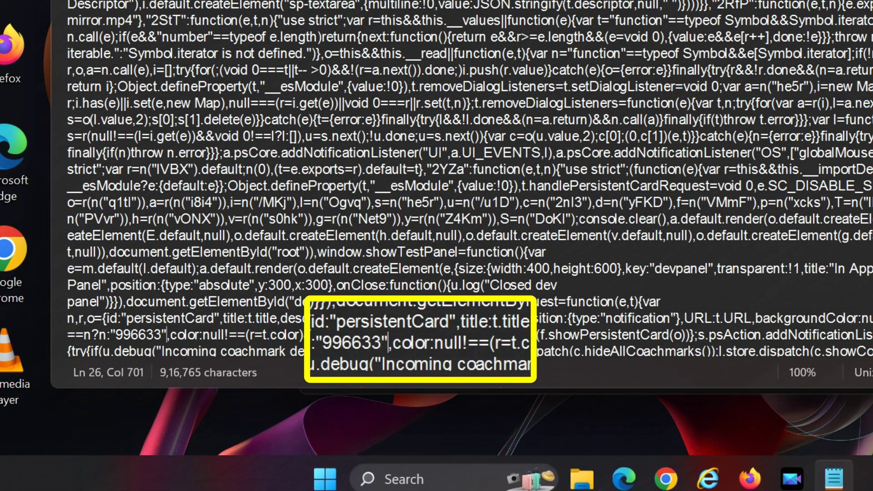
Step: Insert ',display:none' after "996633" in the persistentCard code and select it to verify
{"action": "type", "text": ","}
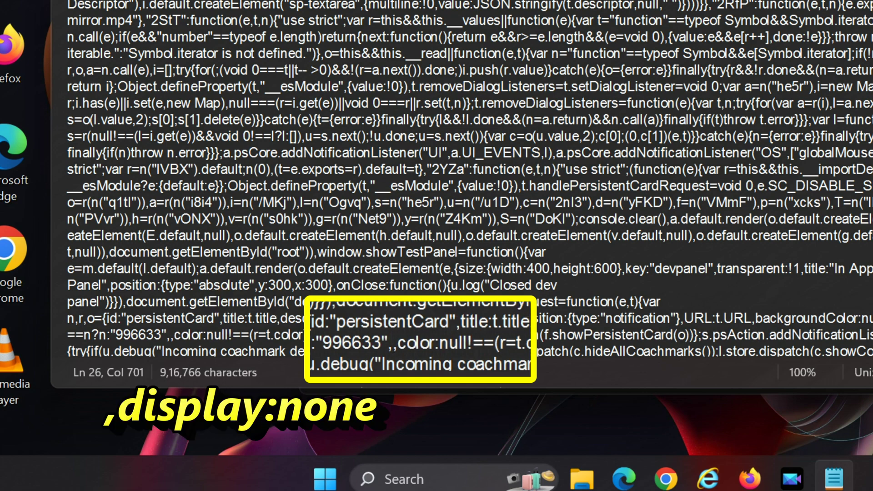
{"action": "type", "text": "displ"}
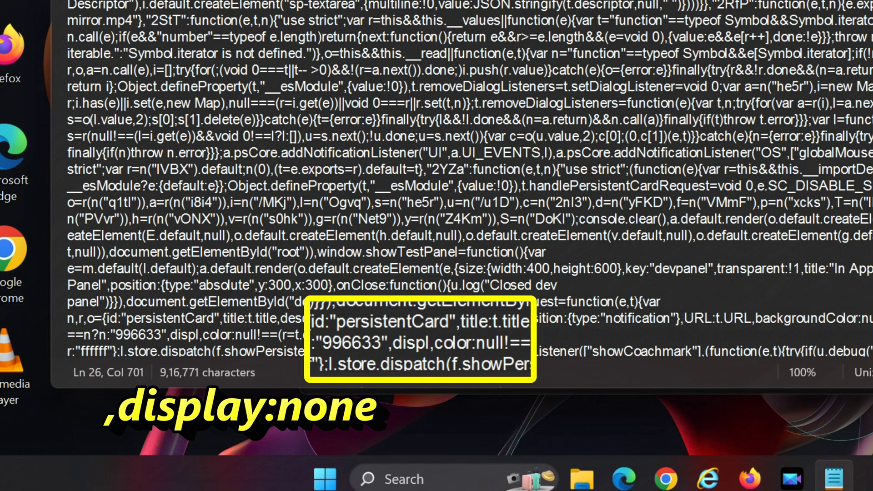
{"action": "type", "text": "ay:"}
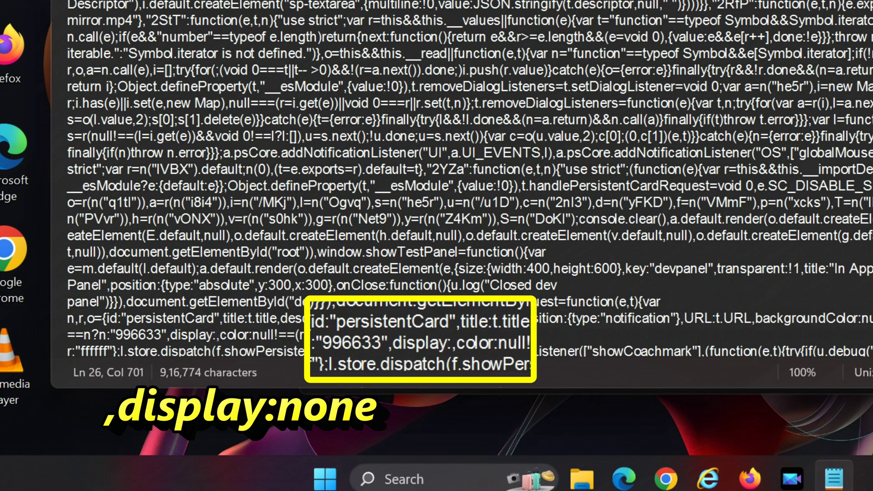
{"action": "type", "text": "none"}
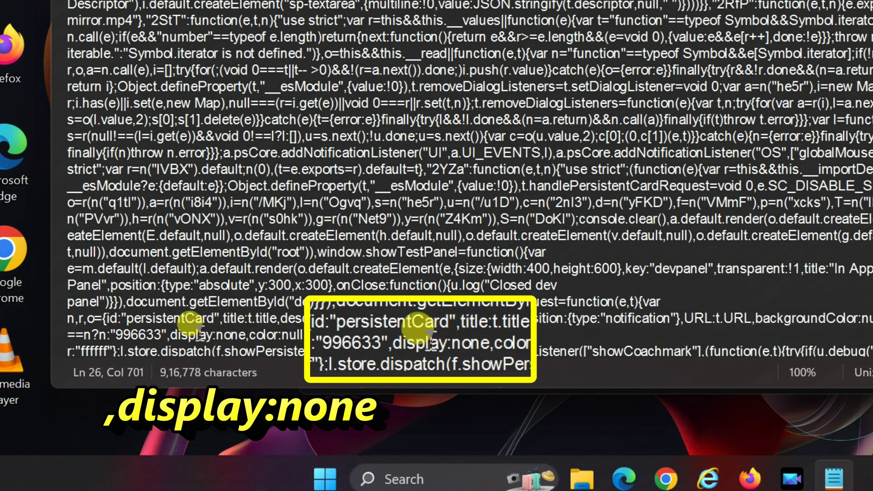
{"action": "left_click_drag", "start_coordinate": [169, 335], "coordinate": [246, 341]}
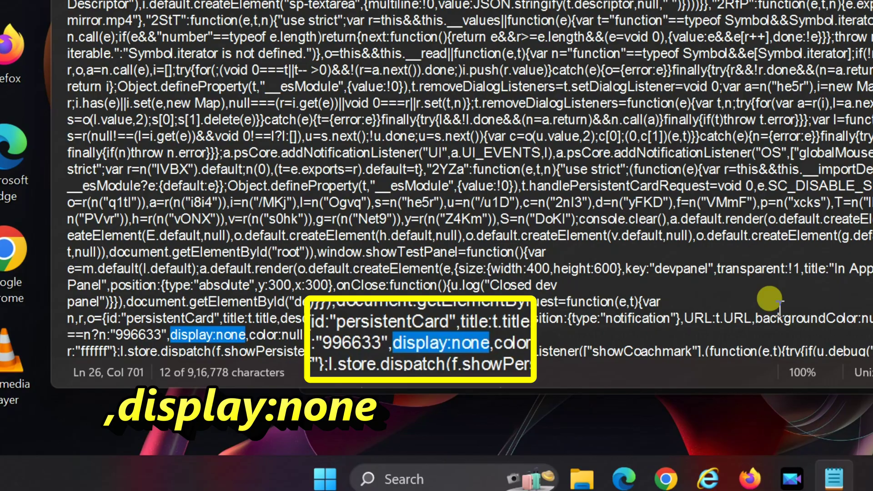
{"action": "scroll", "coordinate": [468, 182], "scroll_direction": "down", "scroll_amount": 4}
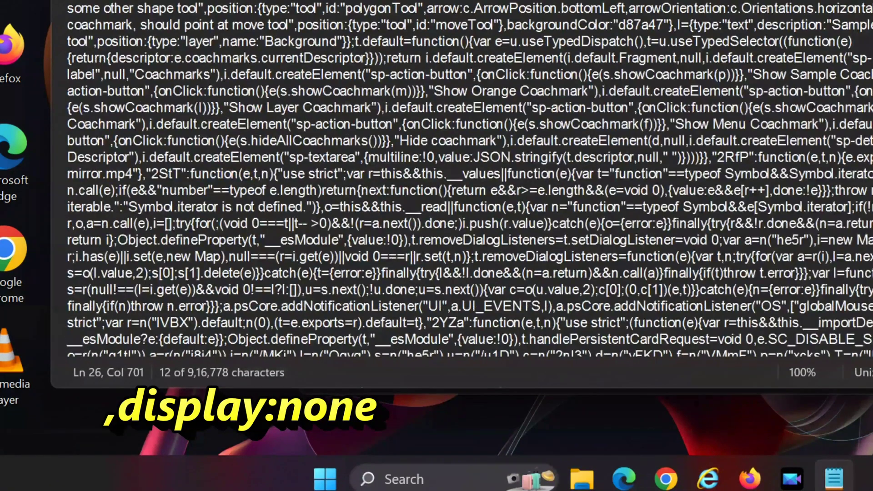
{"action": "scroll", "coordinate": [468, 182], "scroll_direction": "up", "scroll_amount": 3}
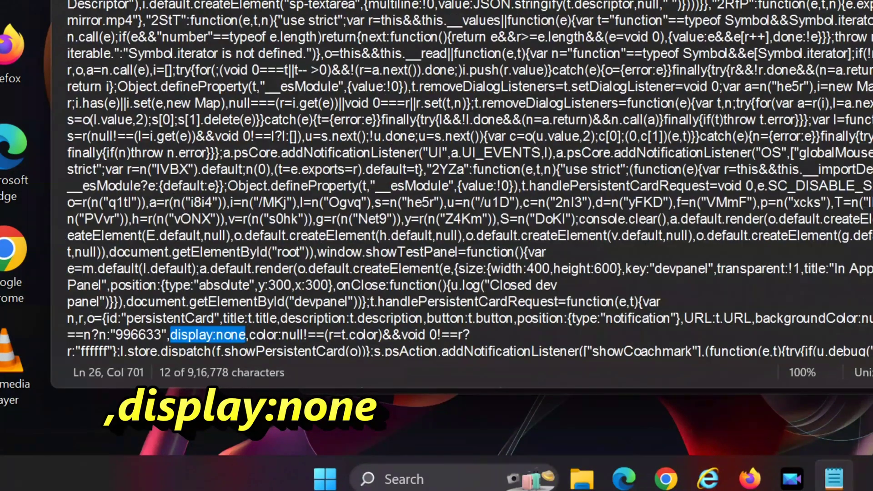
{"action": "scroll", "coordinate": [196, 216], "scroll_direction": "down", "scroll_amount": 3}
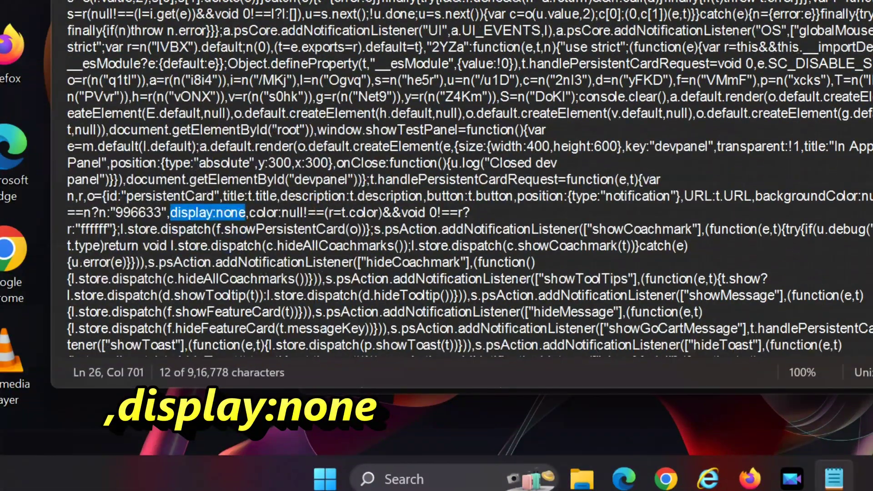
{"action": "left_click", "coordinate": [188, 212]}
{"action": "left_click_drag", "start_coordinate": [116, 212], "coordinate": [247, 213]}
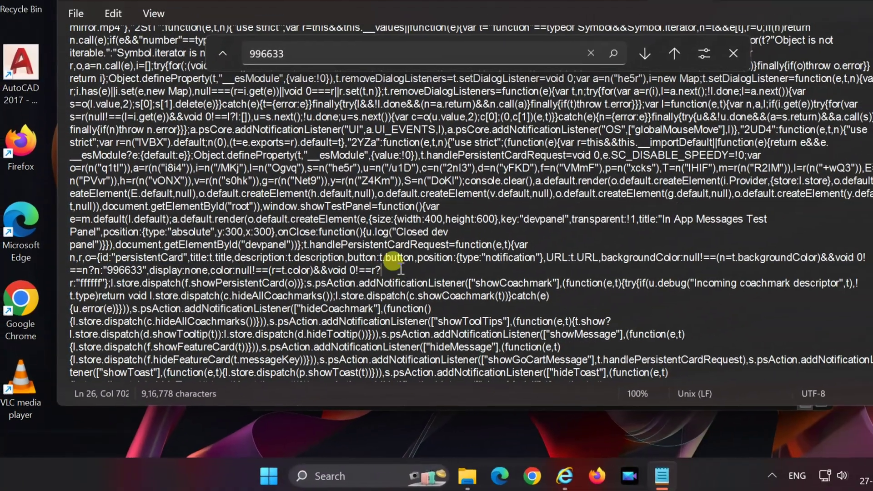
{"action": "left_click", "coordinate": [445, 242]}
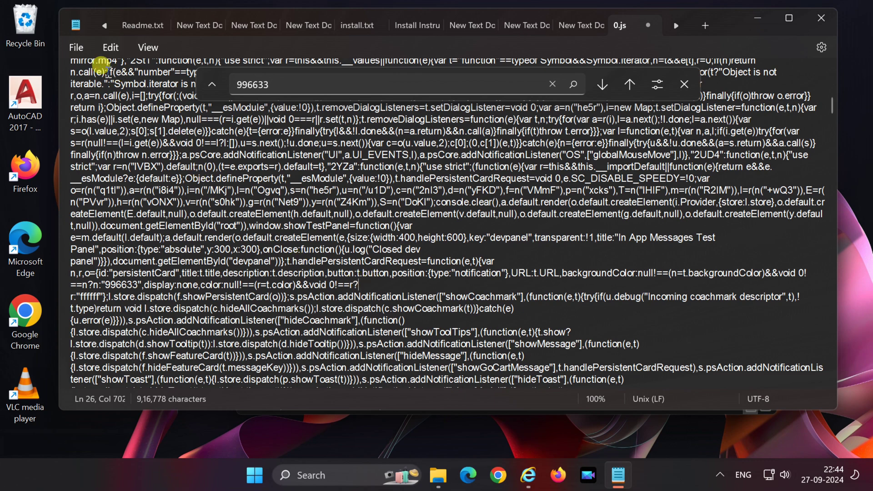
Step: Save the edited 0.js as a copy on the Desktop and close Notepad
{"action": "left_click", "coordinate": [76, 46]}
{"action": "left_click", "coordinate": [72, 47]}
{"action": "left_click", "coordinate": [73, 48]}
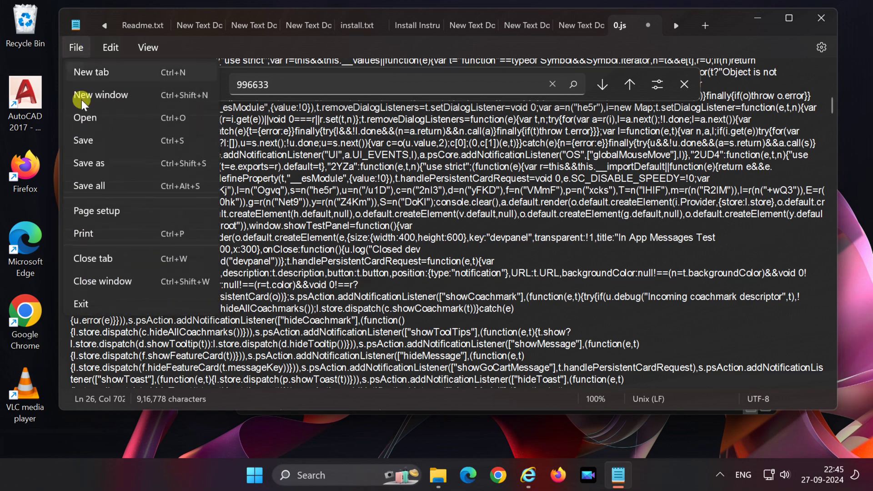
{"action": "left_click", "coordinate": [93, 167]}
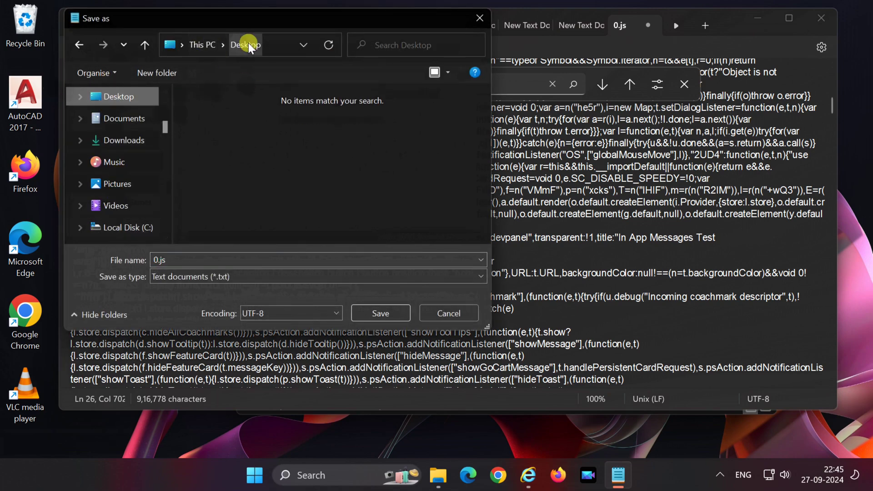
{"action": "left_click", "coordinate": [377, 312]}
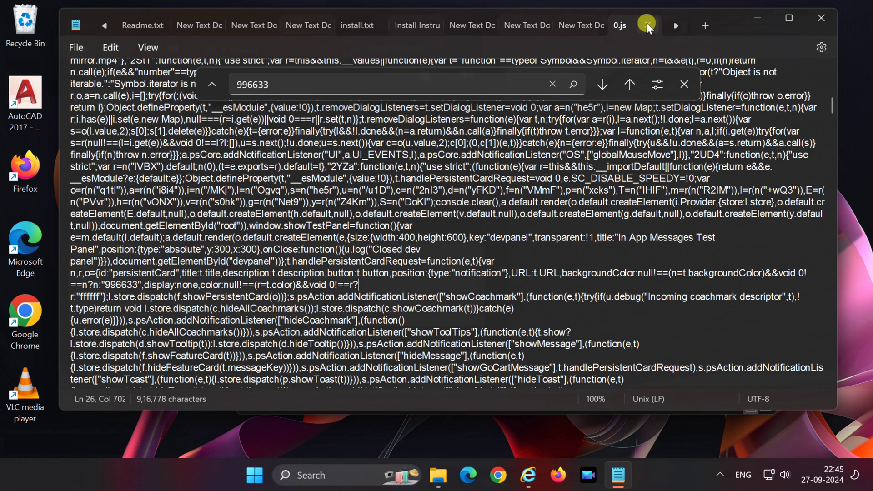
{"action": "left_click", "coordinate": [817, 17]}
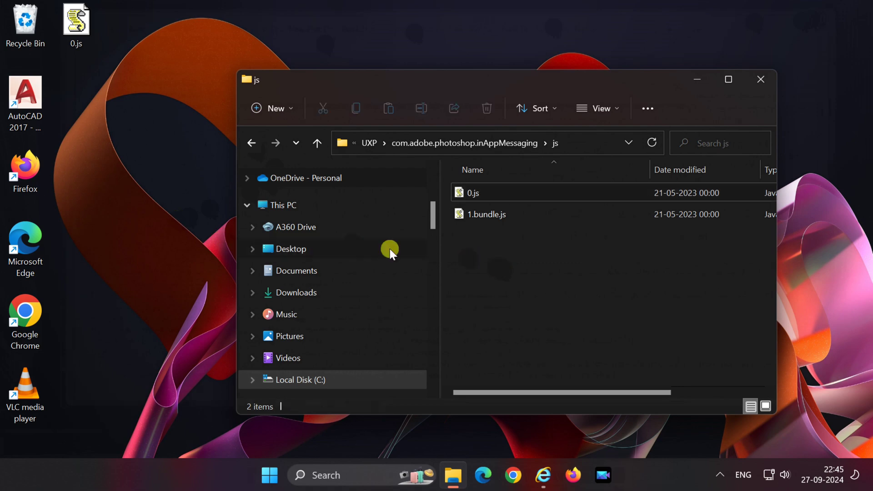
Step: Copy the edited 0.js file from the Desktop
{"action": "left_click", "coordinate": [75, 25]}
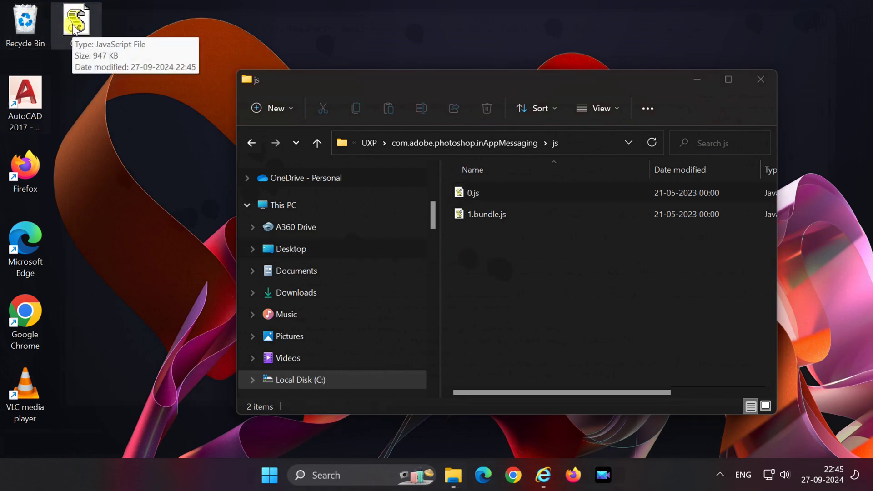
{"action": "left_click_drag", "start_coordinate": [74, 25], "coordinate": [81, 101]}
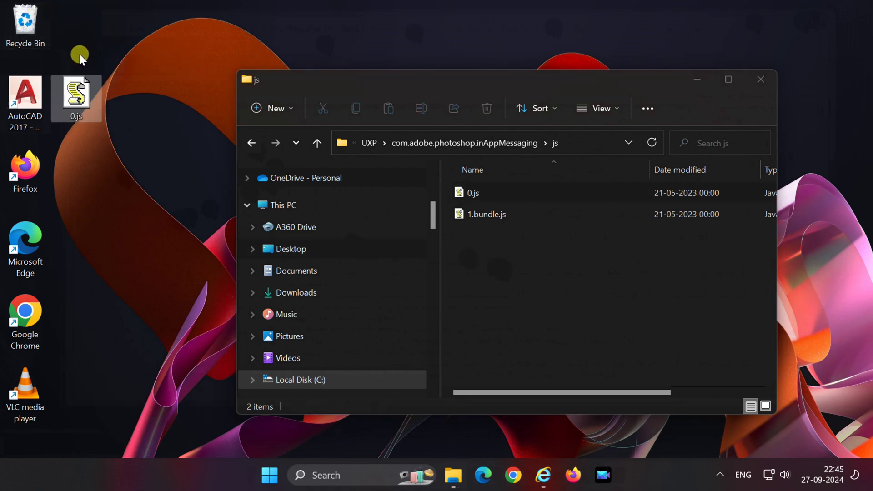
{"action": "right_click", "coordinate": [82, 100]}
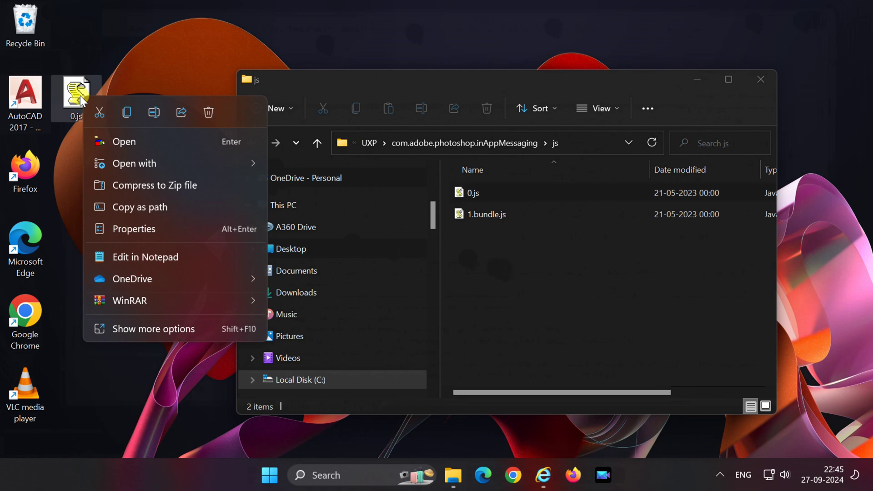
{"action": "left_click", "coordinate": [121, 112]}
Step: Paste it into the js folder, replacing the original with admin permission, then close Explorer
{"action": "left_click", "coordinate": [498, 249]}
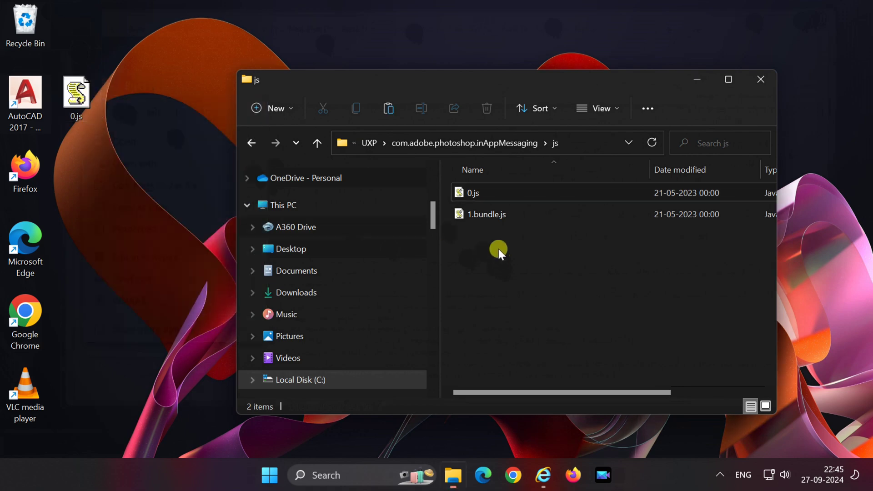
{"action": "right_click", "coordinate": [494, 245]}
{"action": "left_click", "coordinate": [516, 258]}
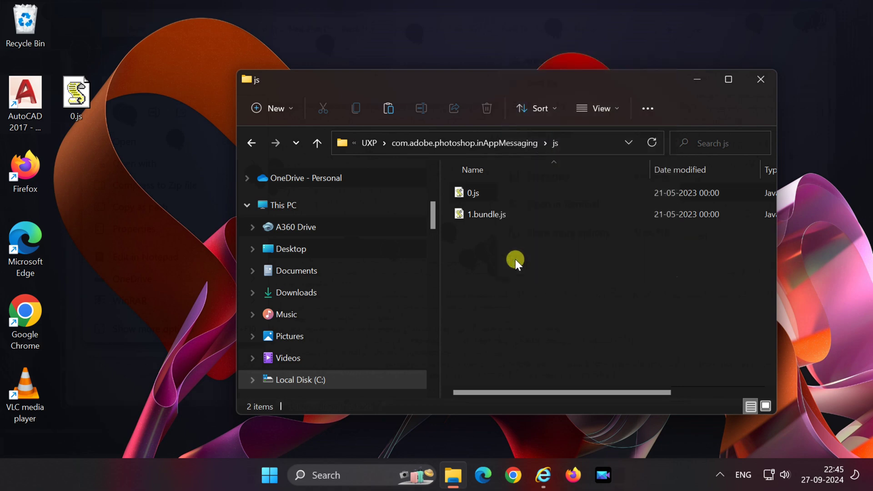
{"action": "left_click", "coordinate": [383, 192]}
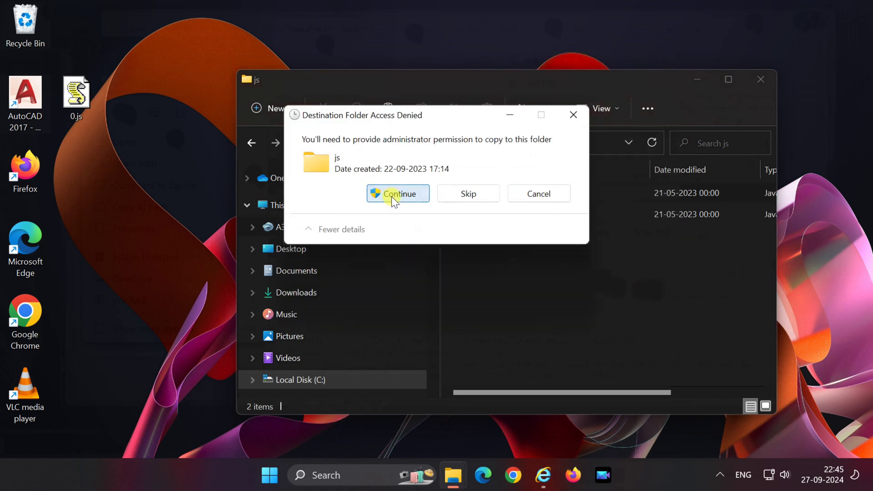
{"action": "left_click", "coordinate": [391, 197]}
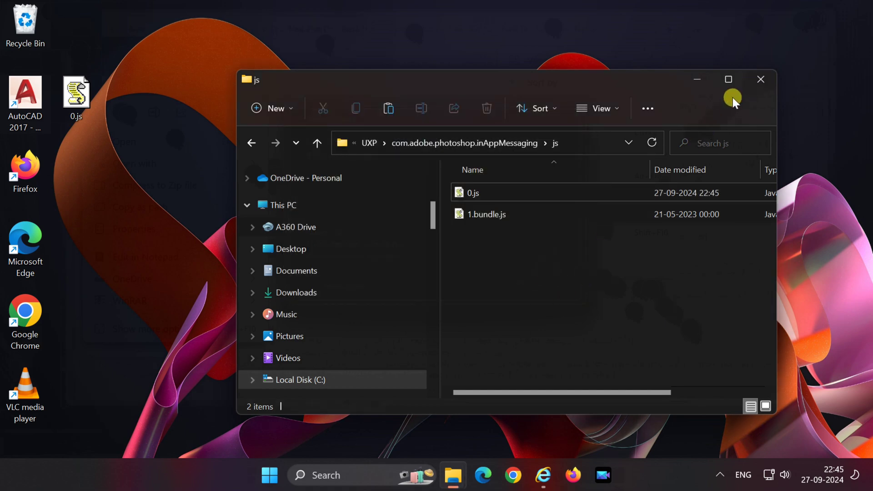
{"action": "left_click", "coordinate": [755, 80]}
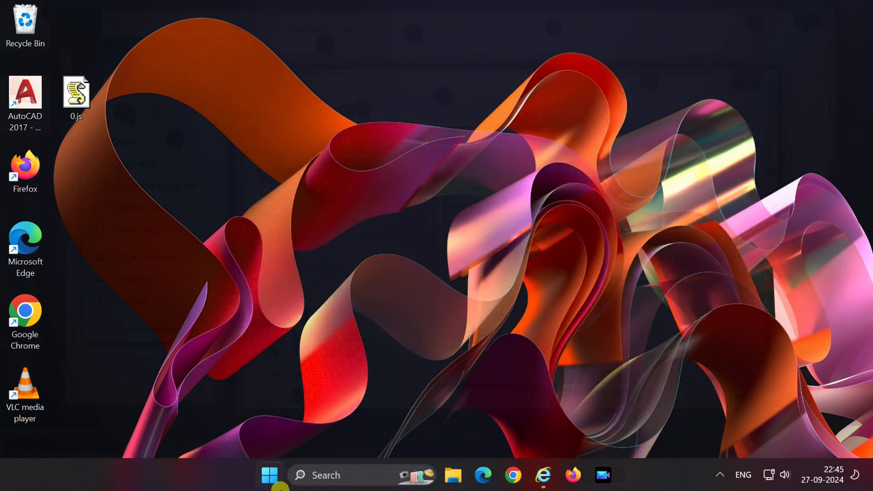
Step: Relaunch Adobe Photoshop (Beta) from the Start menu's recent apps
{"action": "left_click", "coordinate": [270, 475]}
{"action": "left_click", "coordinate": [279, 63]}
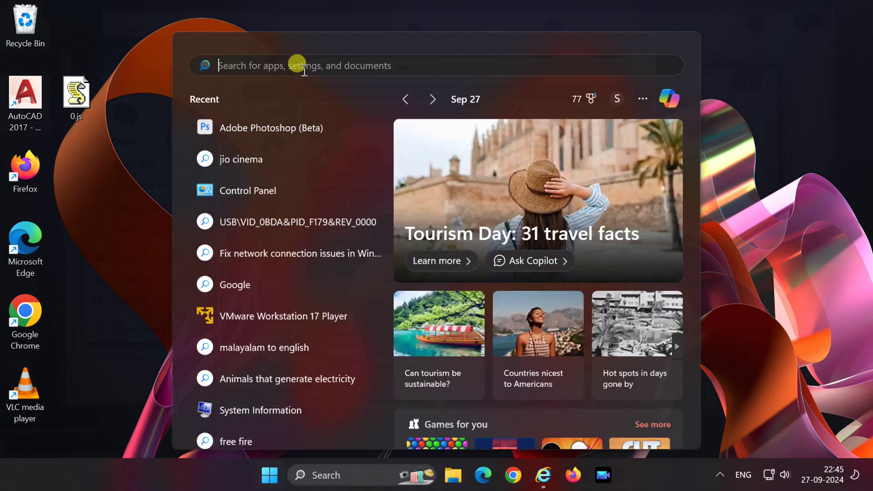
{"action": "left_click", "coordinate": [253, 126]}
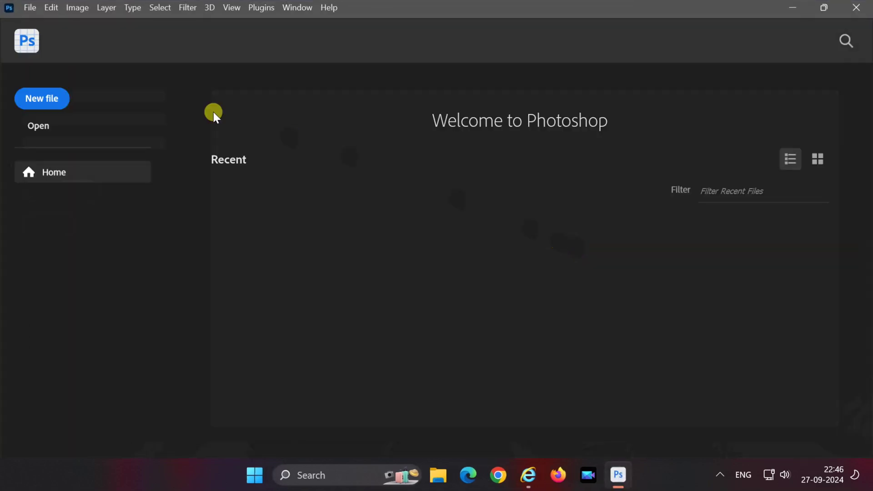
Step: Open DSC_0004.JPG from the Recent list and confirm no update banner covers the photo
{"action": "left_click", "coordinate": [318, 252]}
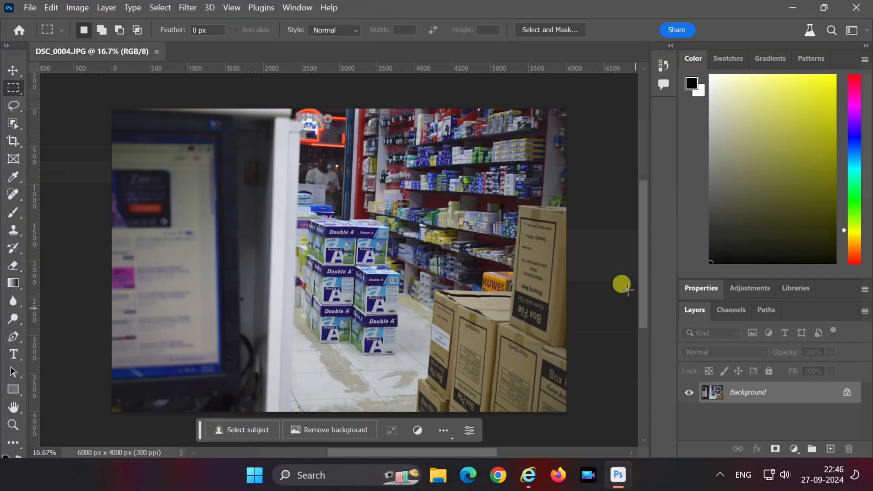
{"action": "left_click_drag", "start_coordinate": [642, 213], "coordinate": [620, 196]}
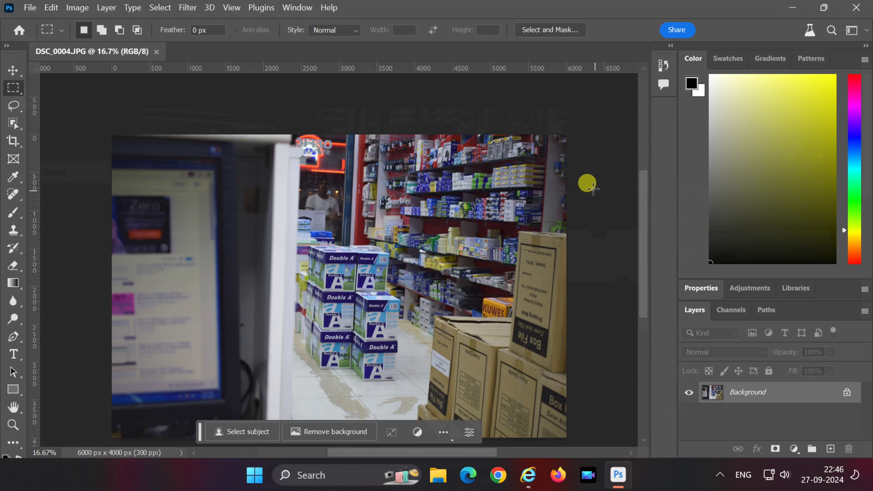